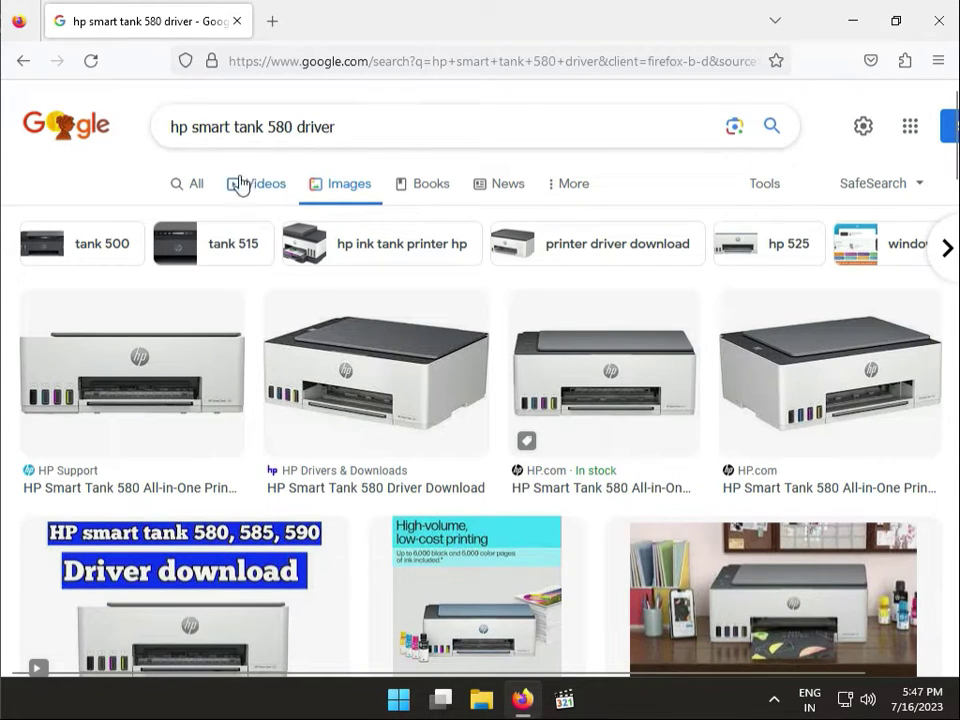
# Switch the 'hp smart tank 580 driver' search from Images to All web results
pyautogui.click(184, 190)
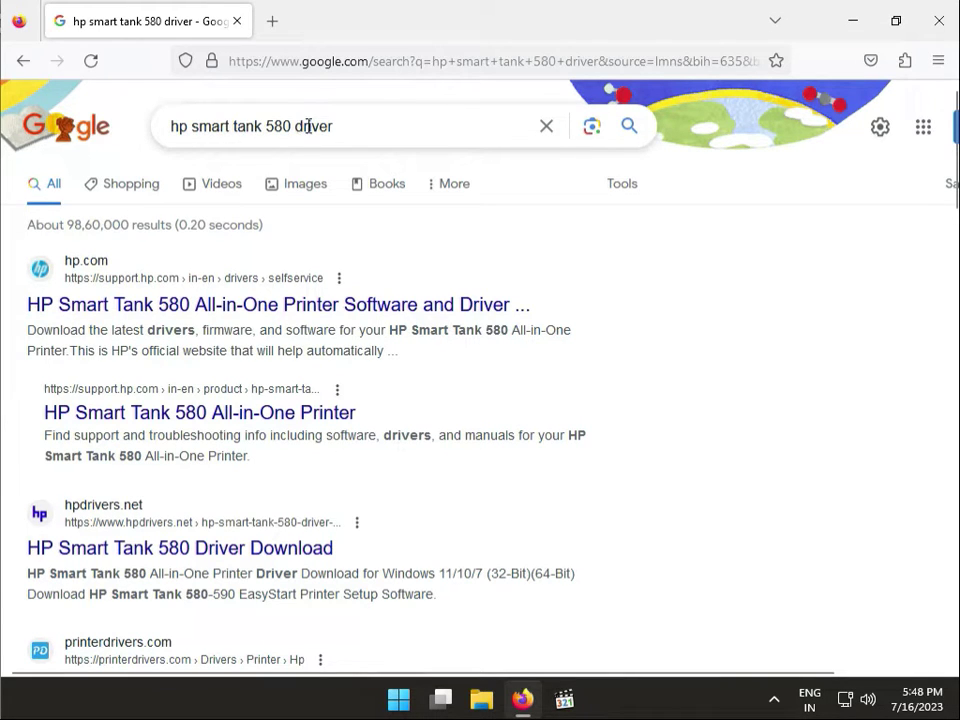
# Open HP's Smart Tank 580 driver page in a new tab, accept cookies, and pick Windows / Windows 11
pyautogui.middleClick(289, 313)
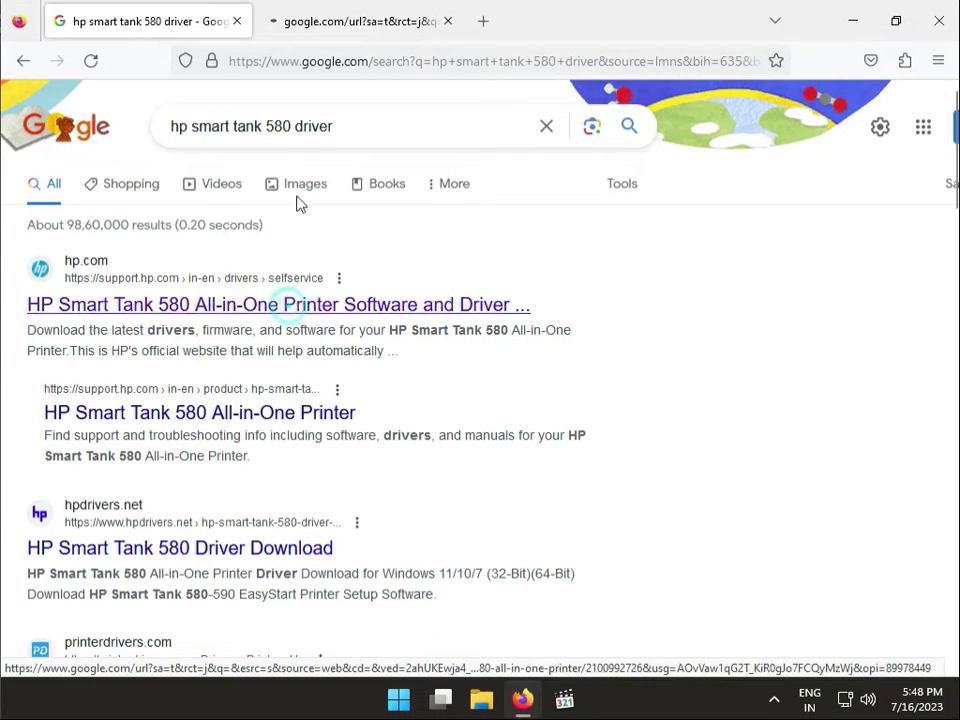
pyautogui.click(348, 28)
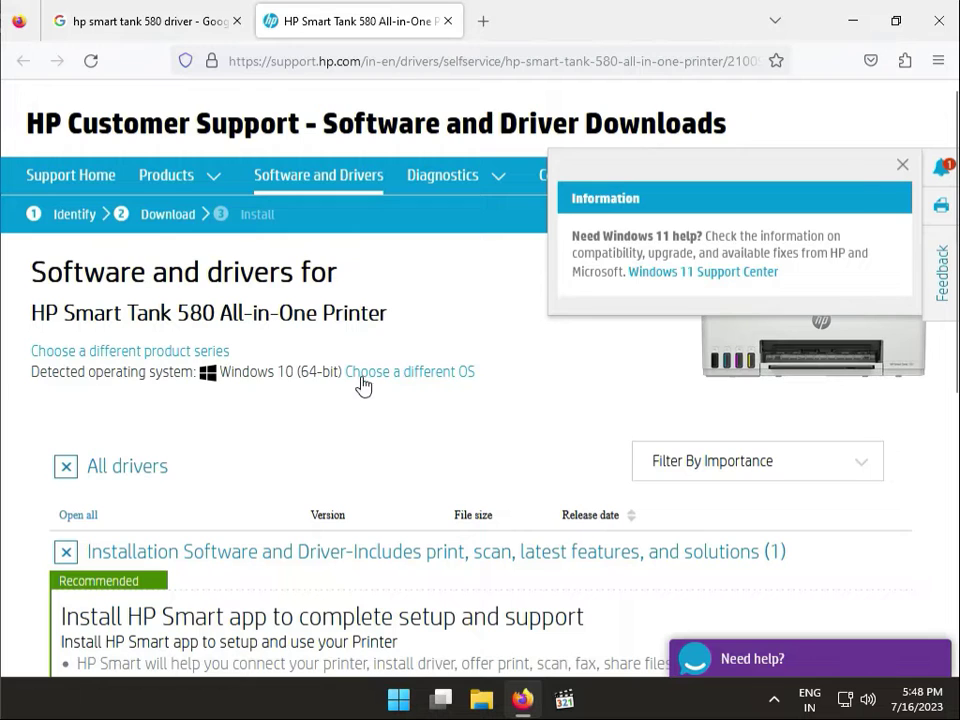
pyautogui.click(364, 374)
pyautogui.click(388, 369)
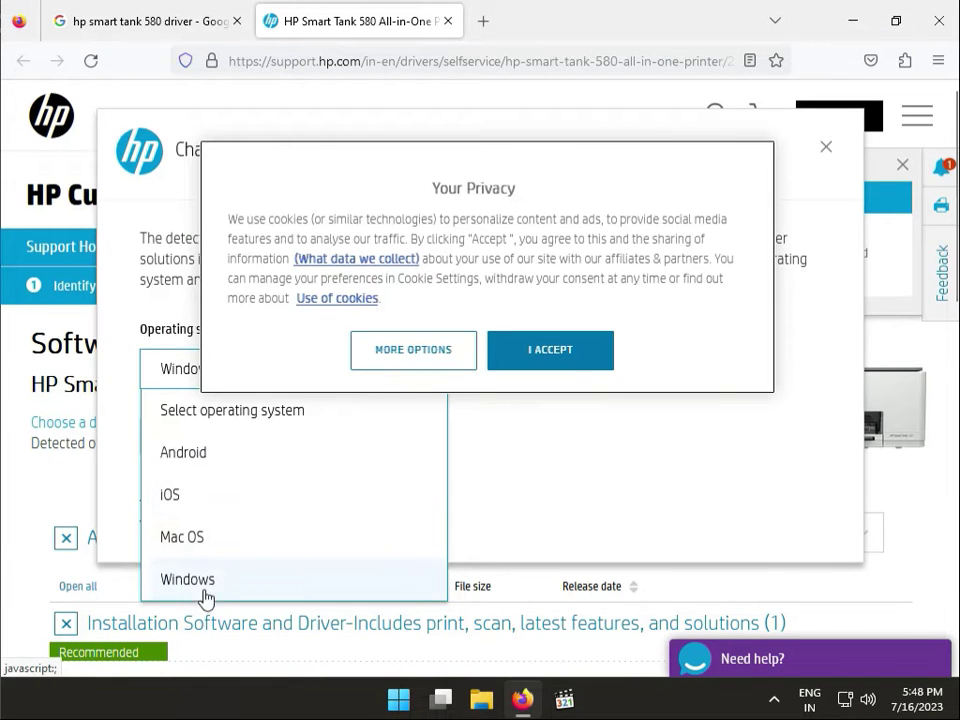
pyautogui.click(557, 364)
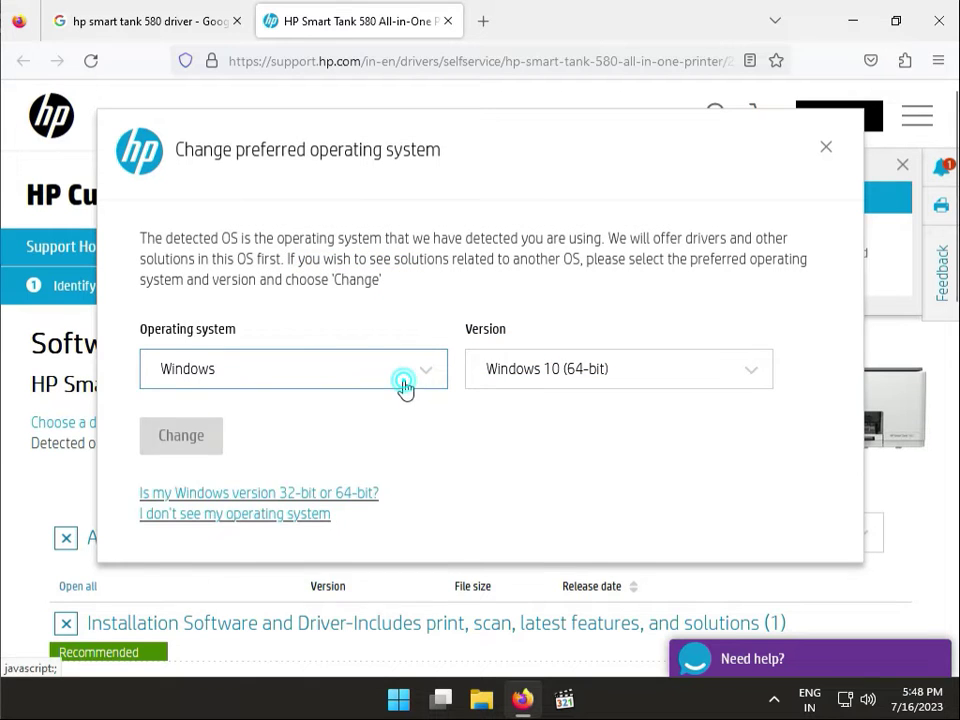
pyautogui.click(403, 386)
pyautogui.click(225, 575)
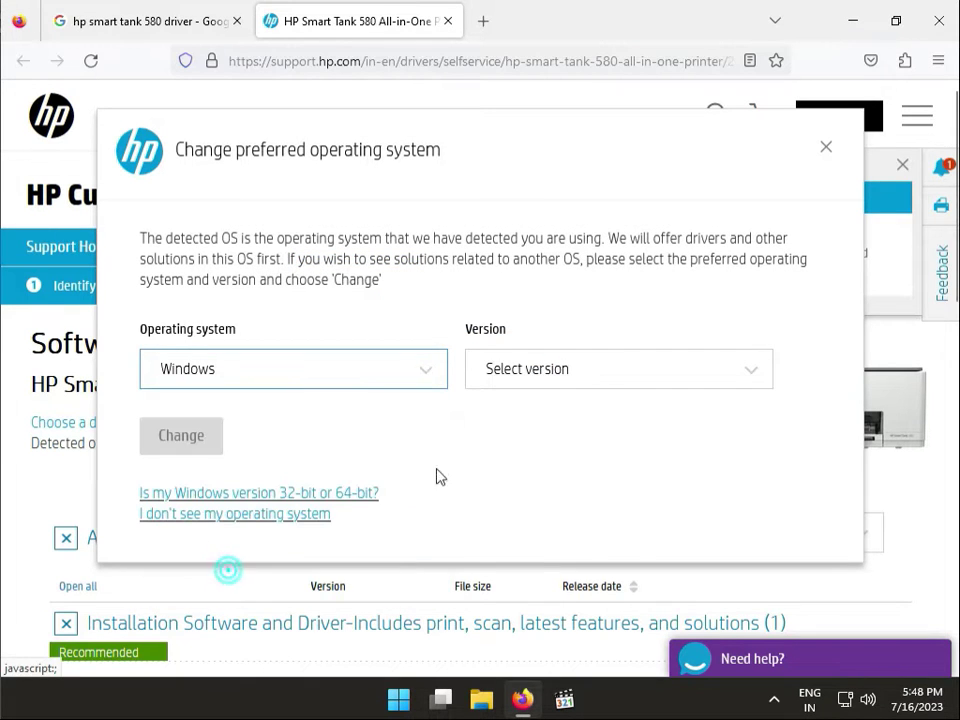
pyautogui.click(602, 384)
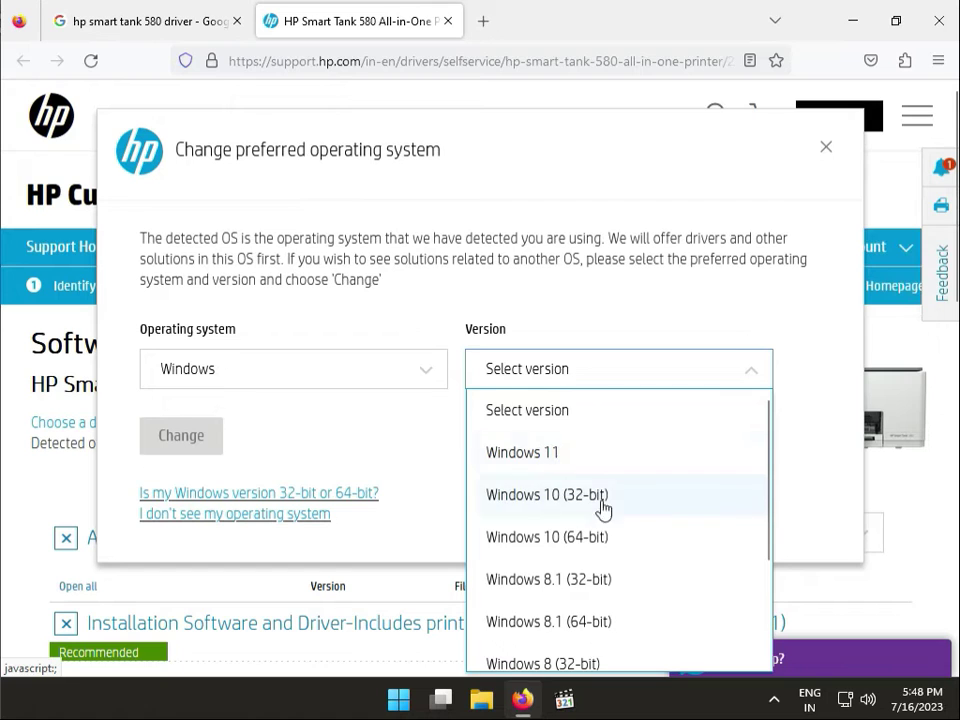
pyautogui.scroll(-3, 619, 561)
pyautogui.scroll(3, 615, 563)
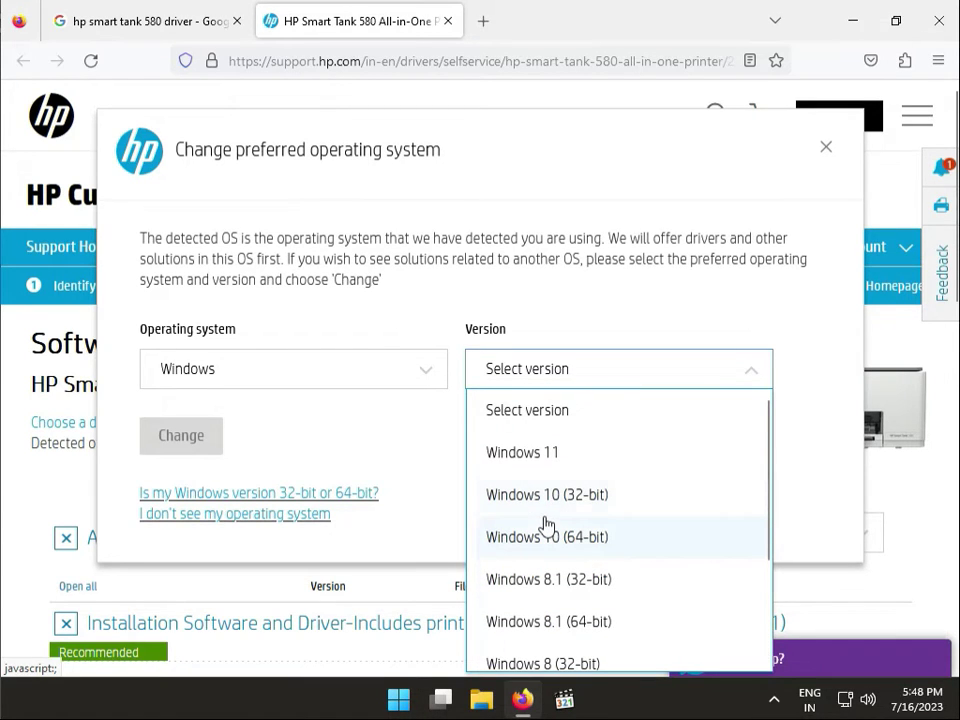
pyautogui.click(551, 456)
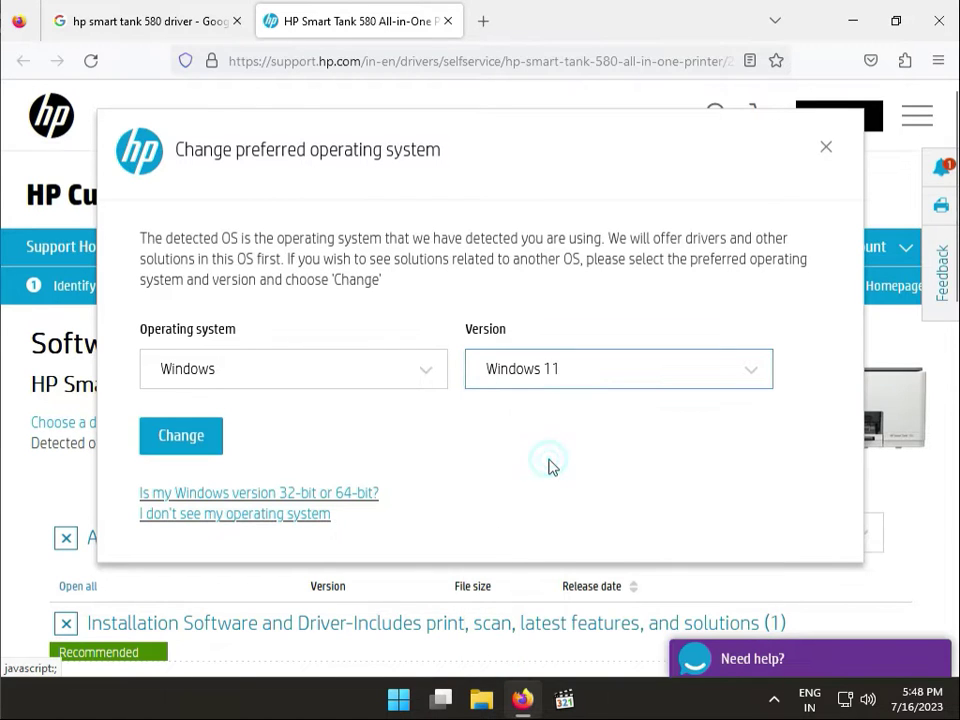
# Apply Windows 11, then expand Driver-Universal Scan Driver and Basic Drivers to get the Basic Feature package
pyautogui.click(208, 444)
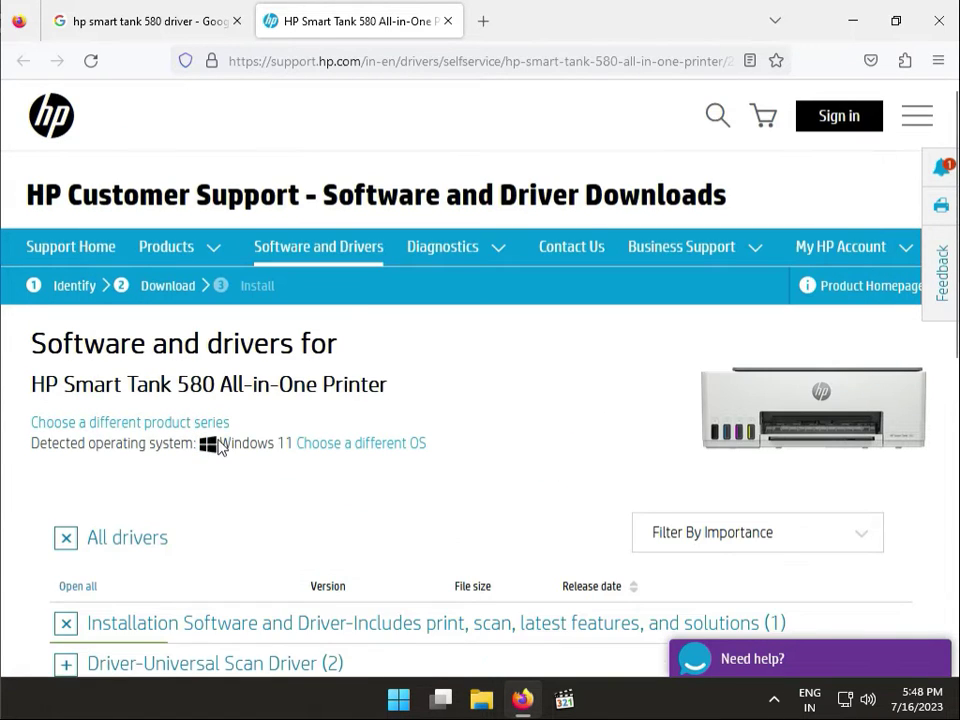
pyautogui.scroll(-5, 446, 495)
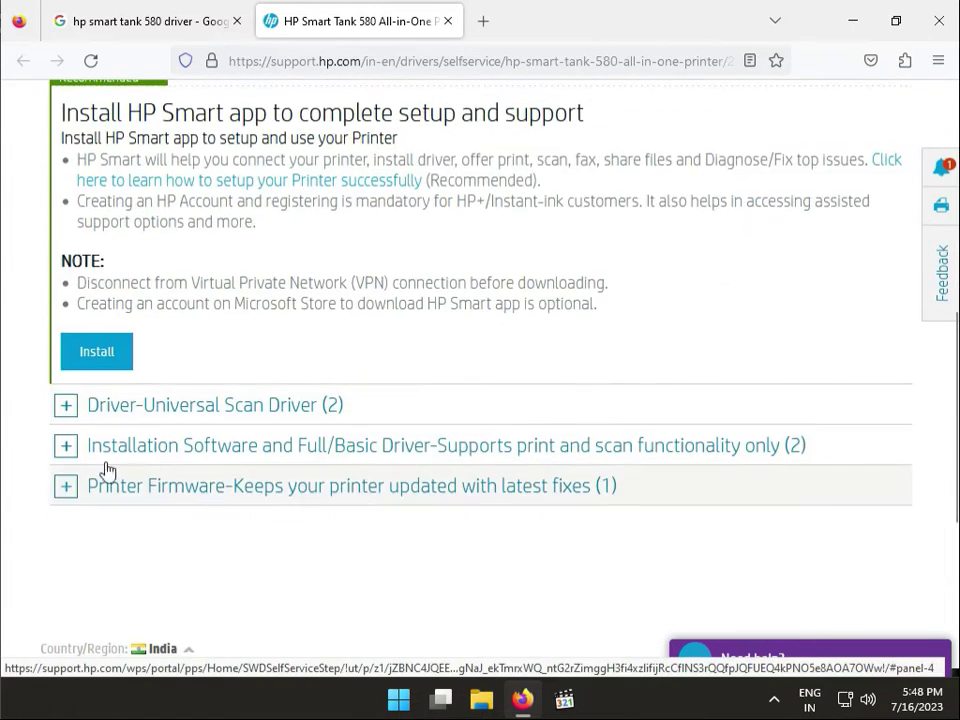
pyautogui.click(66, 405)
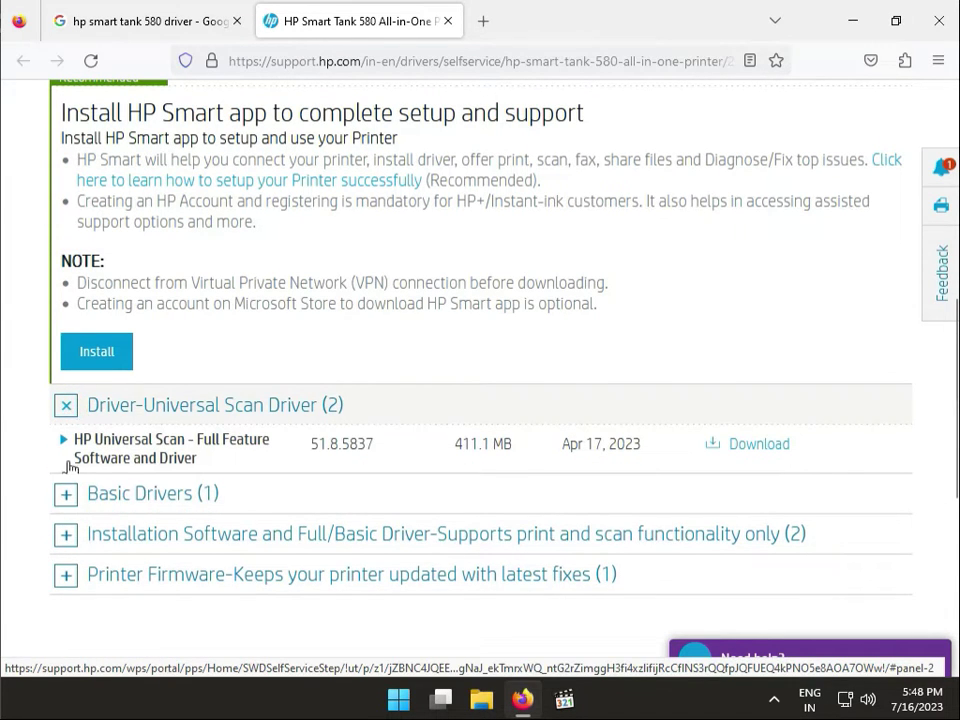
pyautogui.click(66, 496)
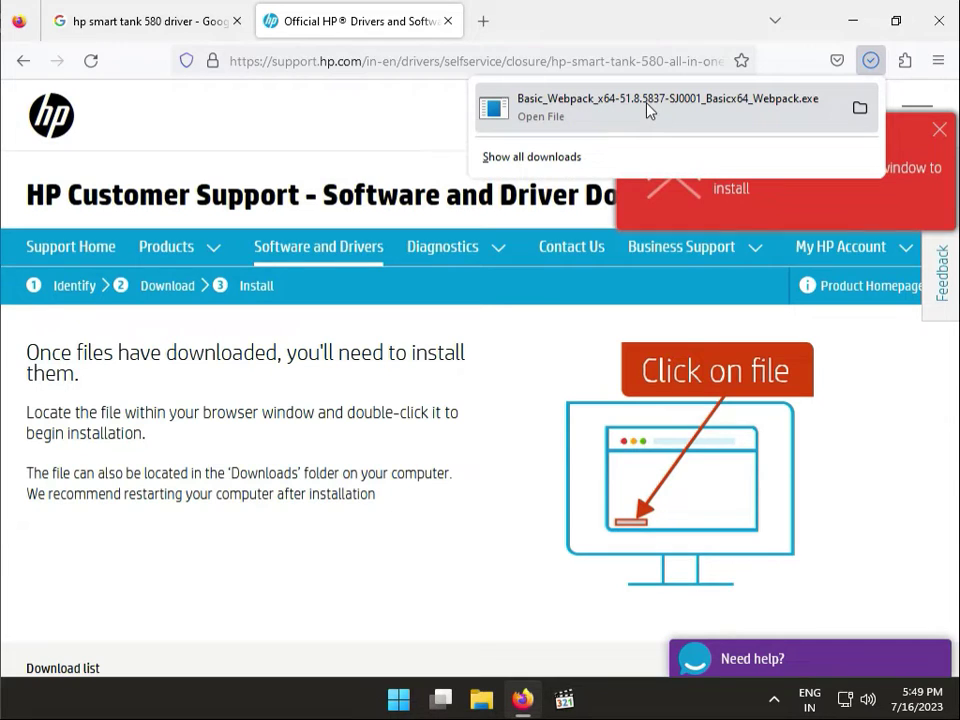
# Show the Basic_Webpack installer in the Downloads folder and run it
pyautogui.click(857, 108)
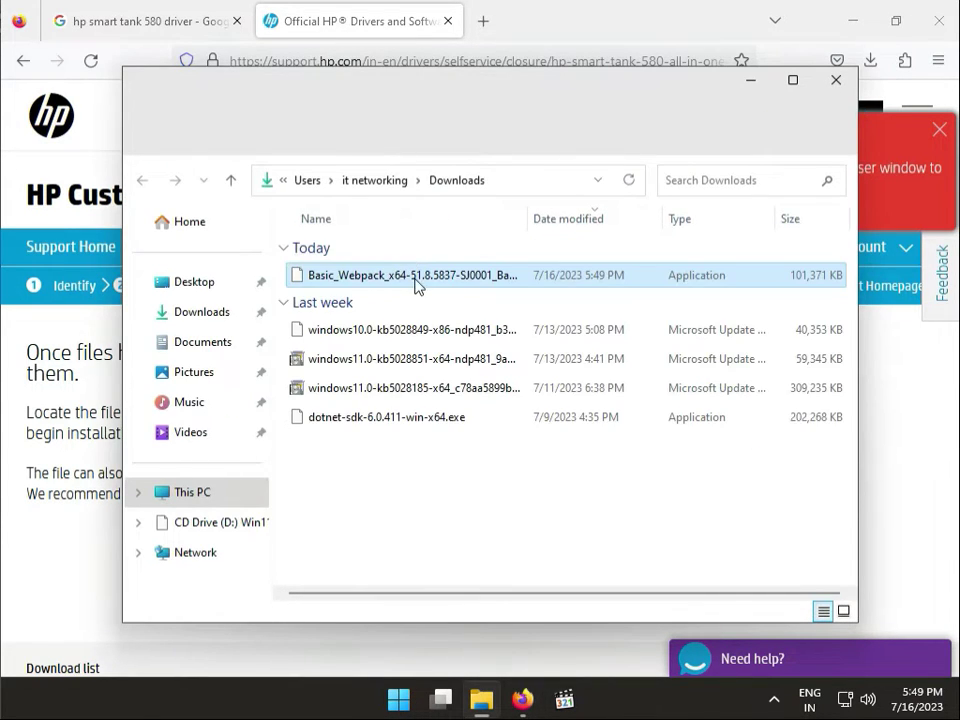
pyautogui.doubleClick(415, 279)
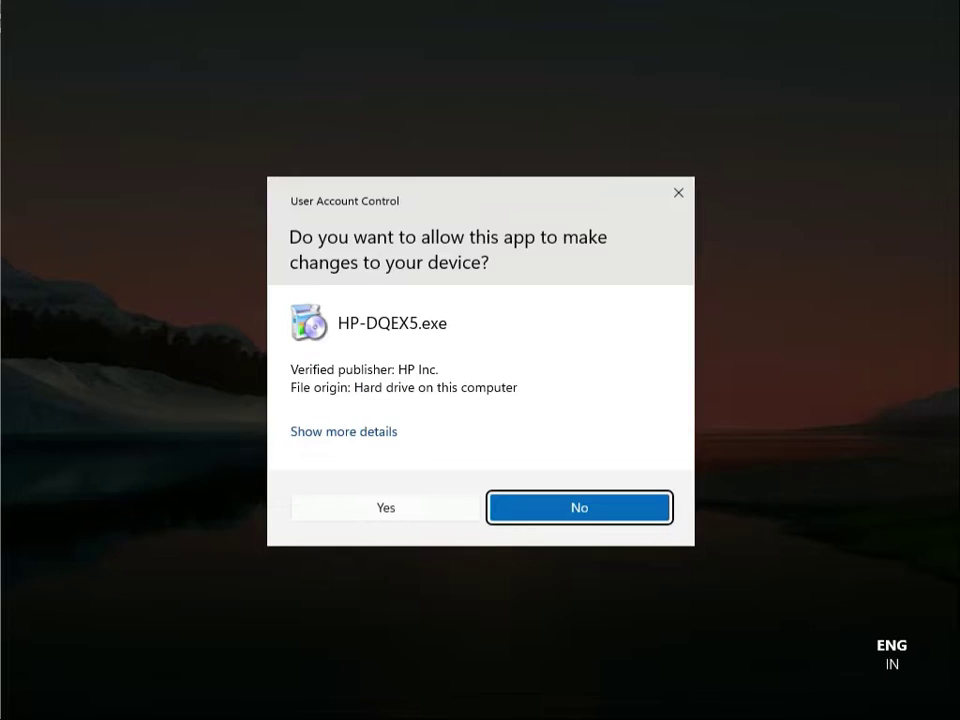
# Allow the installer in UAC, start installing, and accept the license and data collection agreements
pyautogui.click(459, 510)
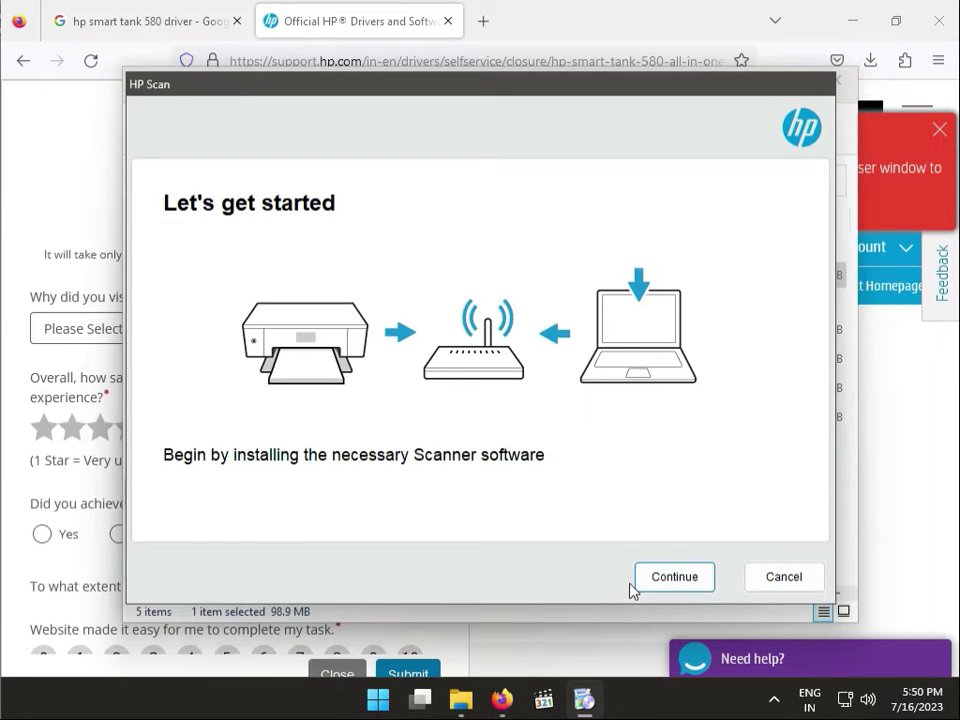
pyautogui.click(659, 584)
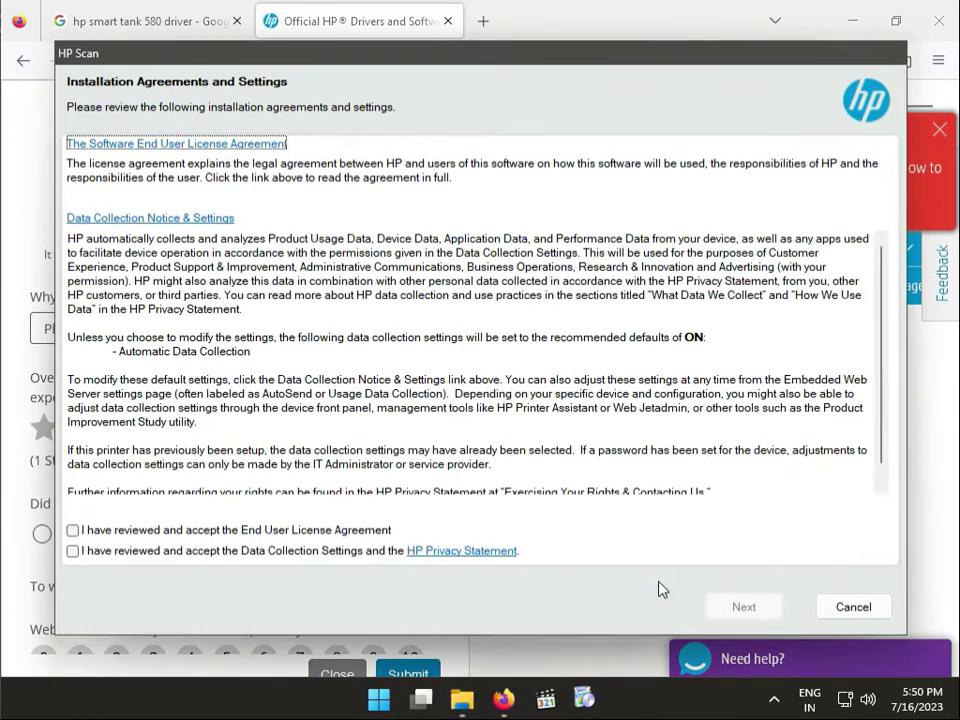
pyautogui.click(209, 532)
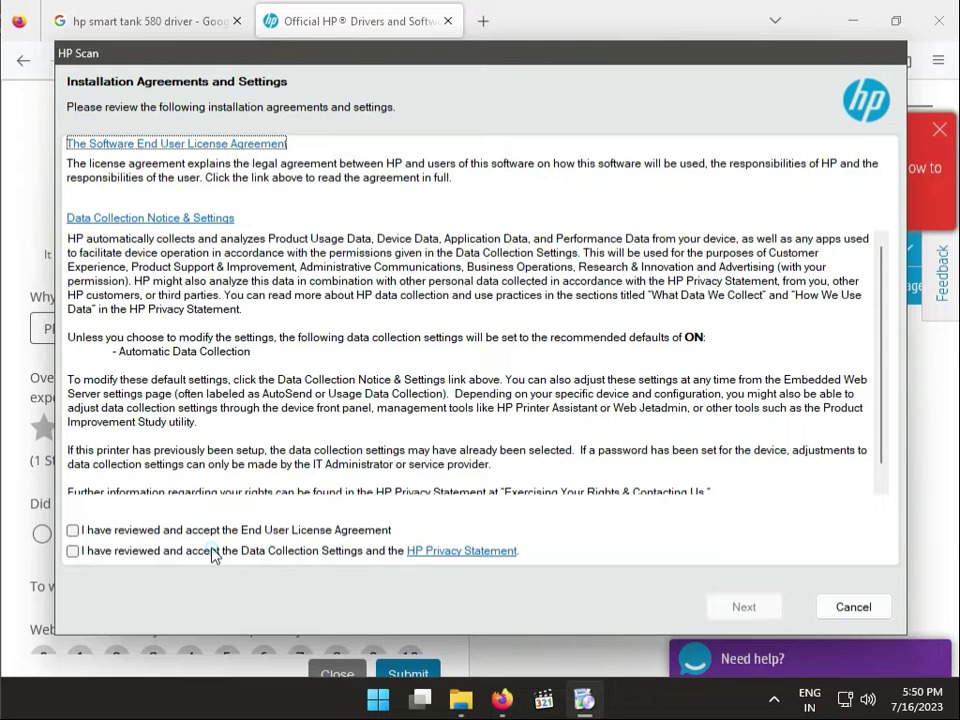
pyautogui.click(72, 551)
pyautogui.click(73, 530)
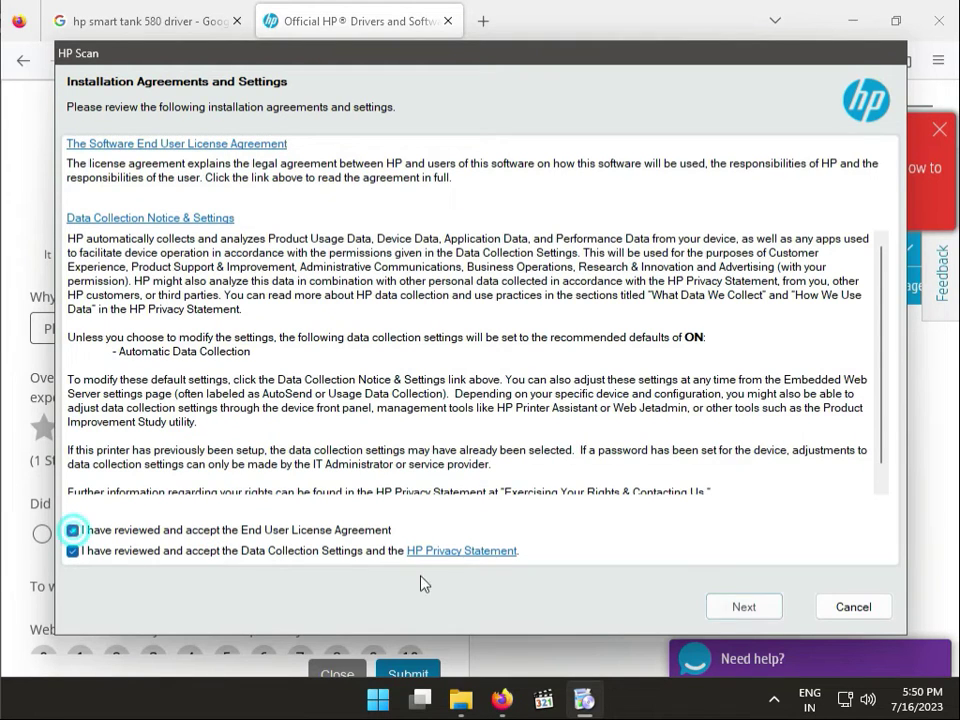
pyautogui.click(756, 607)
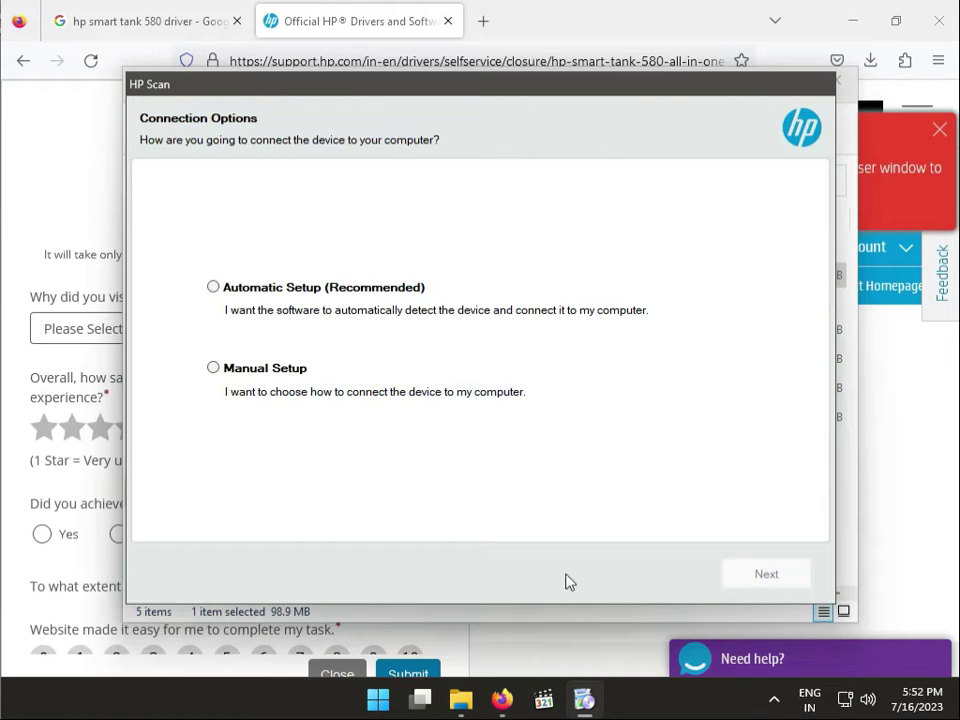
# Pick Manual Setup, then Wireless as the connection type, and proceed to the network check
pyautogui.click(286, 368)
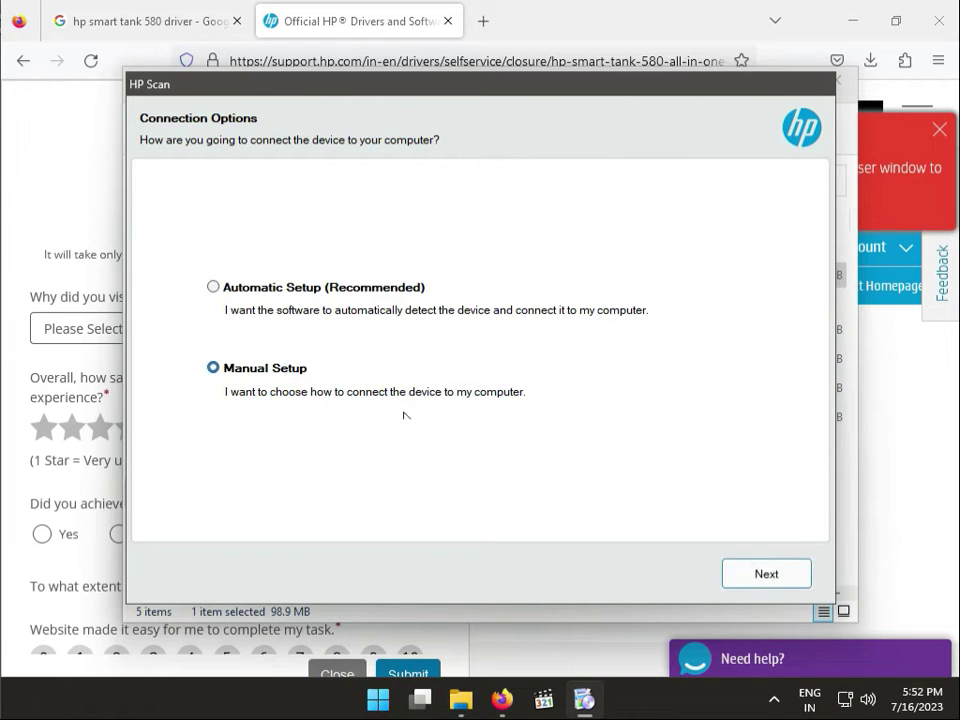
pyautogui.click(725, 571)
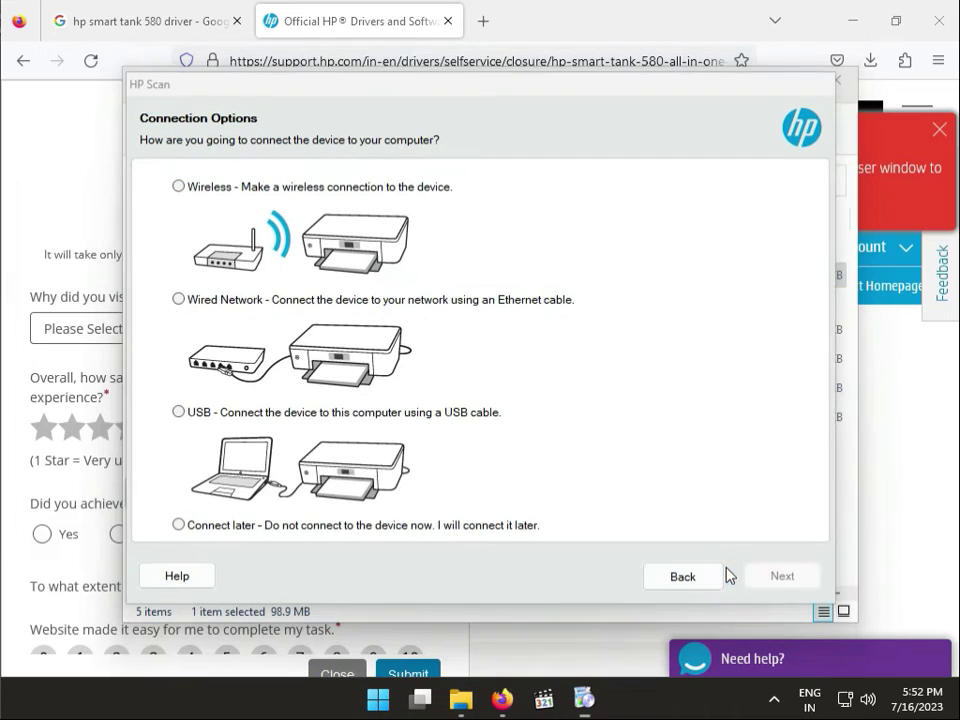
pyautogui.click(268, 187)
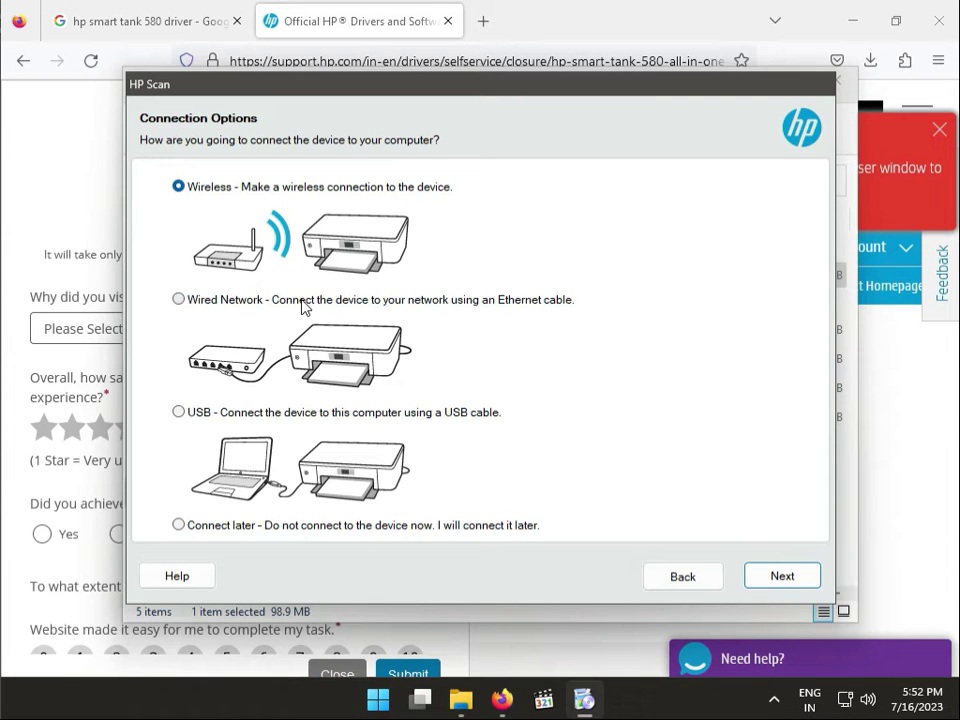
pyautogui.click(765, 587)
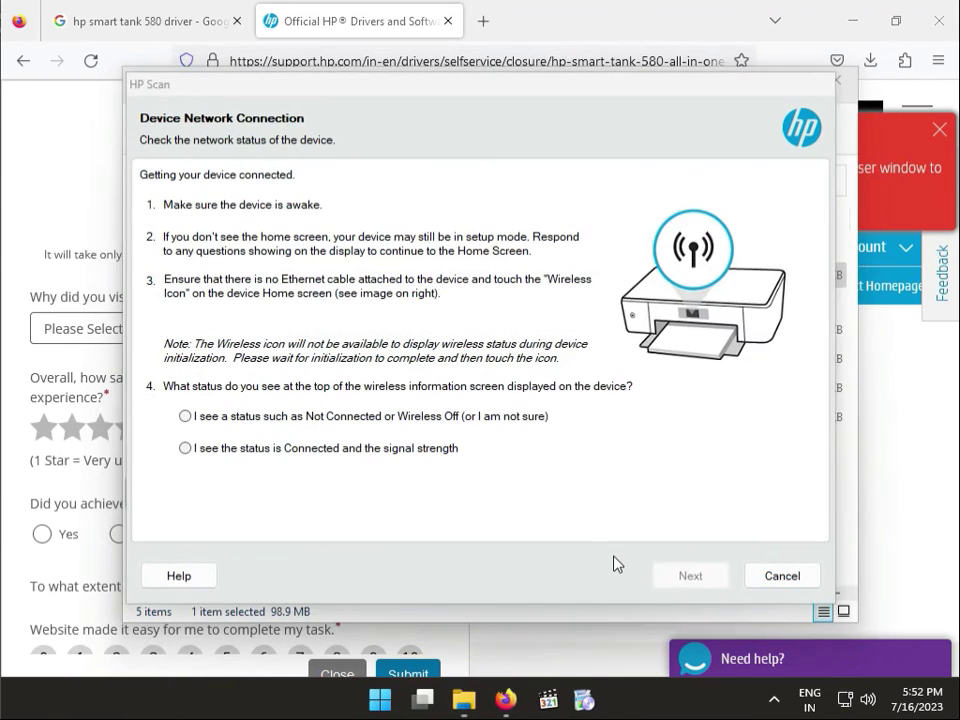
# Try the wireless status options and IP address field, then cancel back to Connection Options
pyautogui.click(186, 416)
pyautogui.click(185, 448)
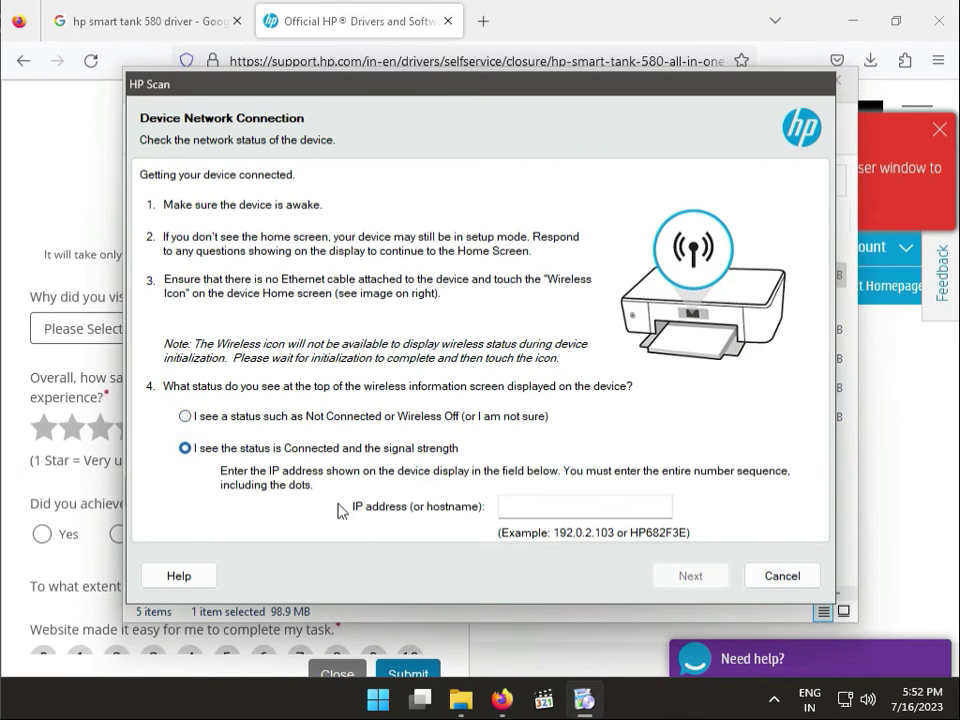
pyautogui.click(541, 510)
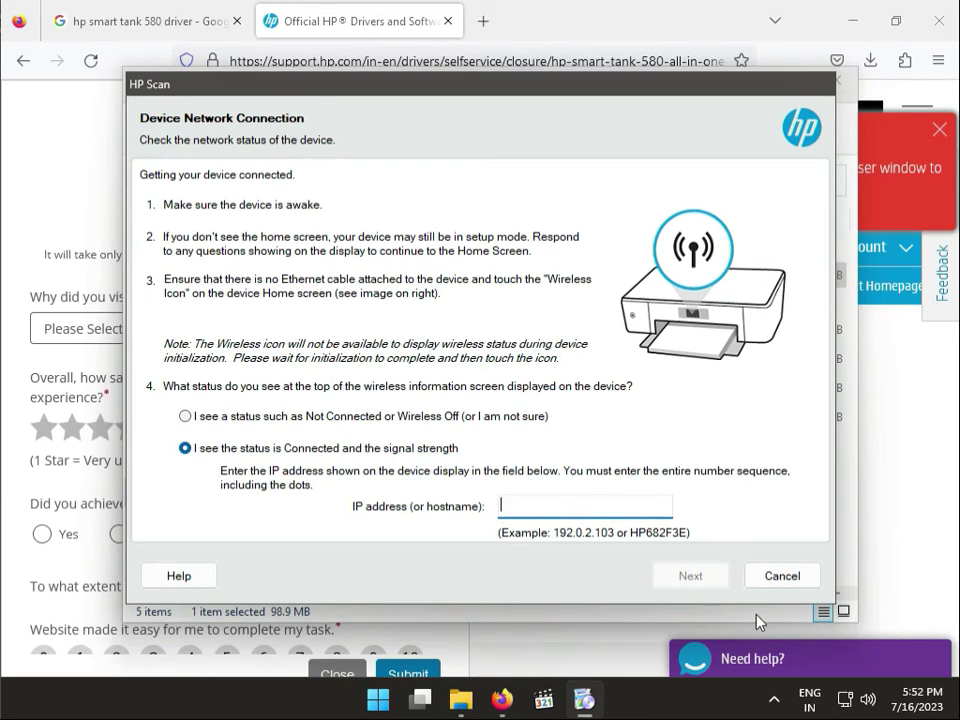
pyautogui.click(760, 584)
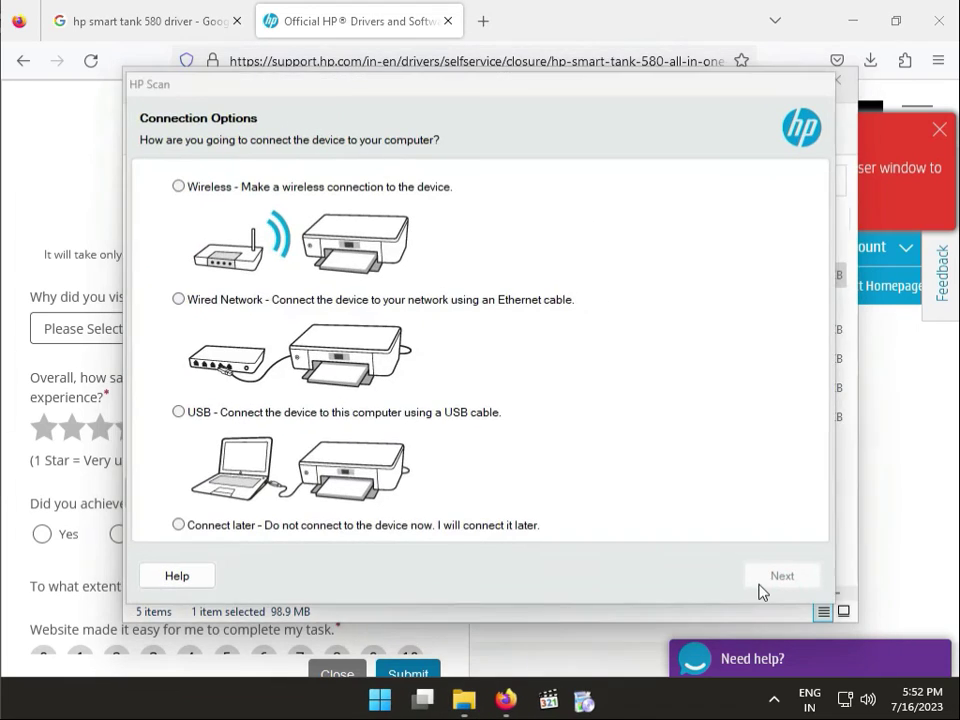
# Choose Connect later rather than USB or wired network, and complete the installation
pyautogui.click(180, 412)
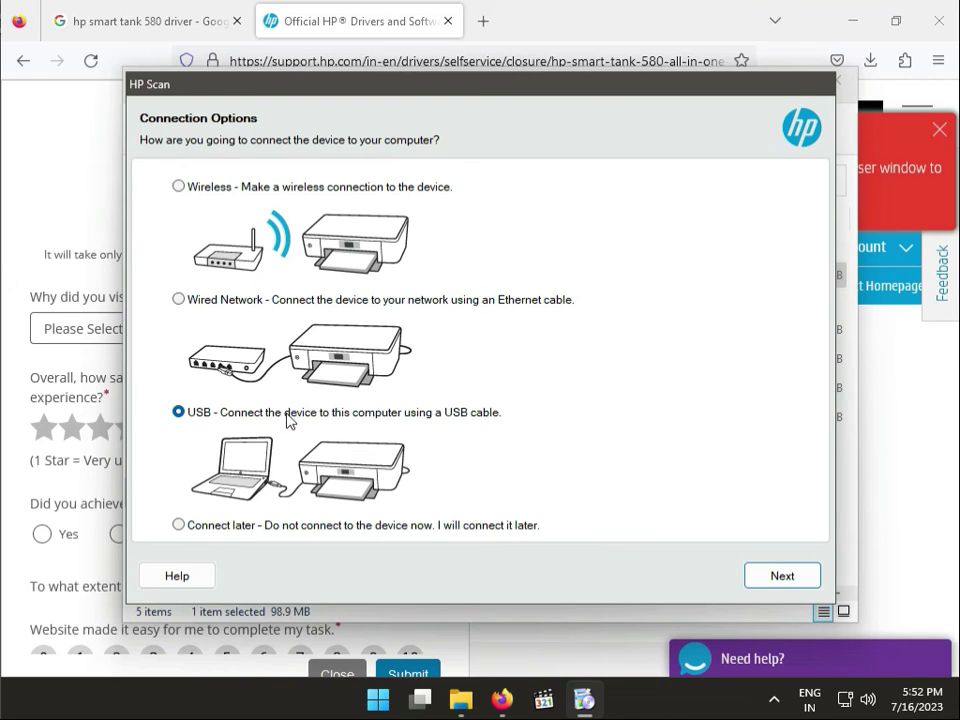
pyautogui.click(235, 299)
pyautogui.click(179, 526)
pyautogui.click(768, 579)
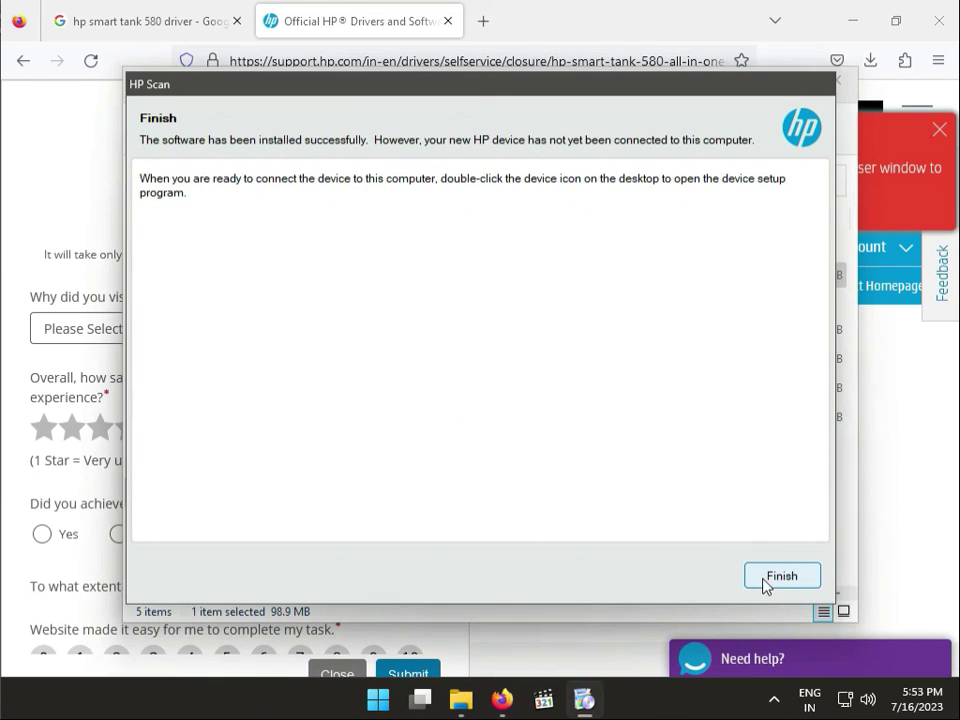
# Press Finish on the HP Scan success page to close the installer
pyautogui.click(768, 576)
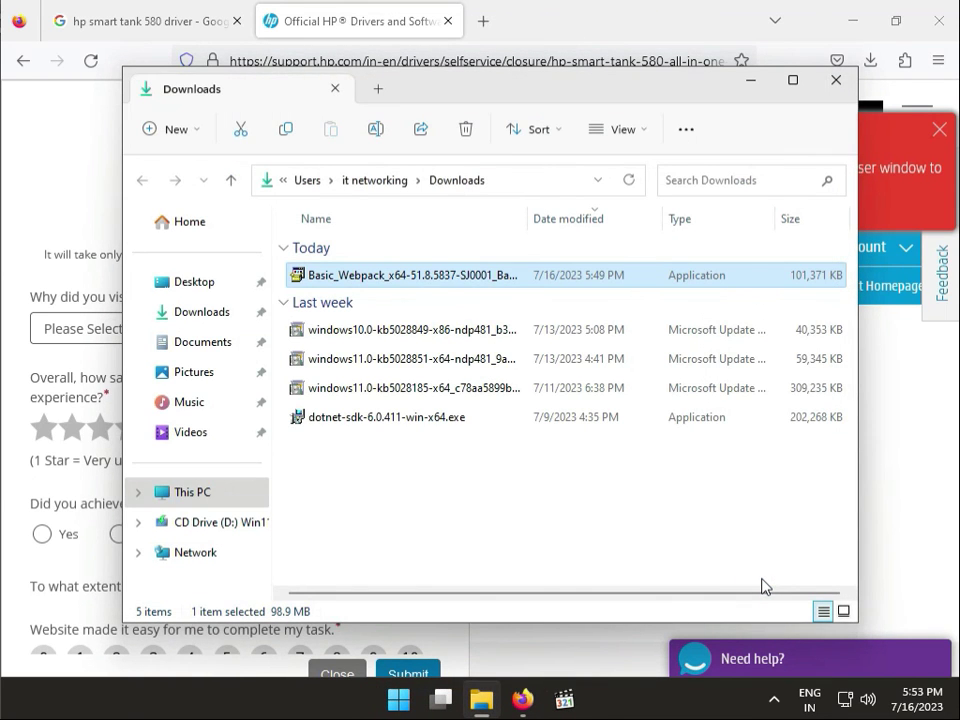